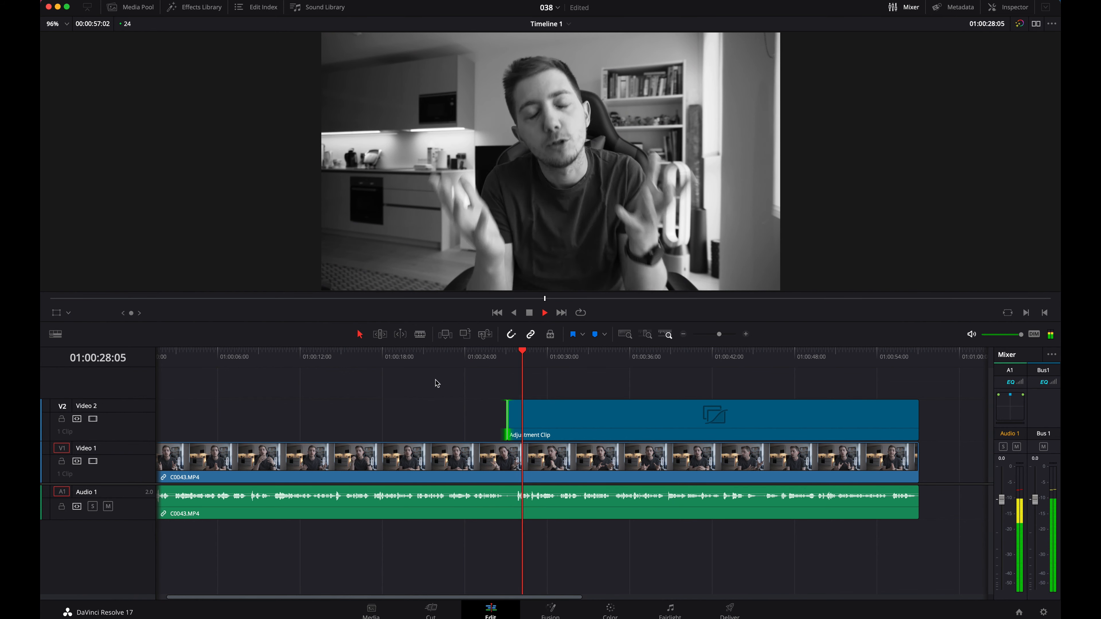
- Stop playback, find the Film Damage effect by searching for "film", and apply it to the adjustment clip on Video 2
key("space")
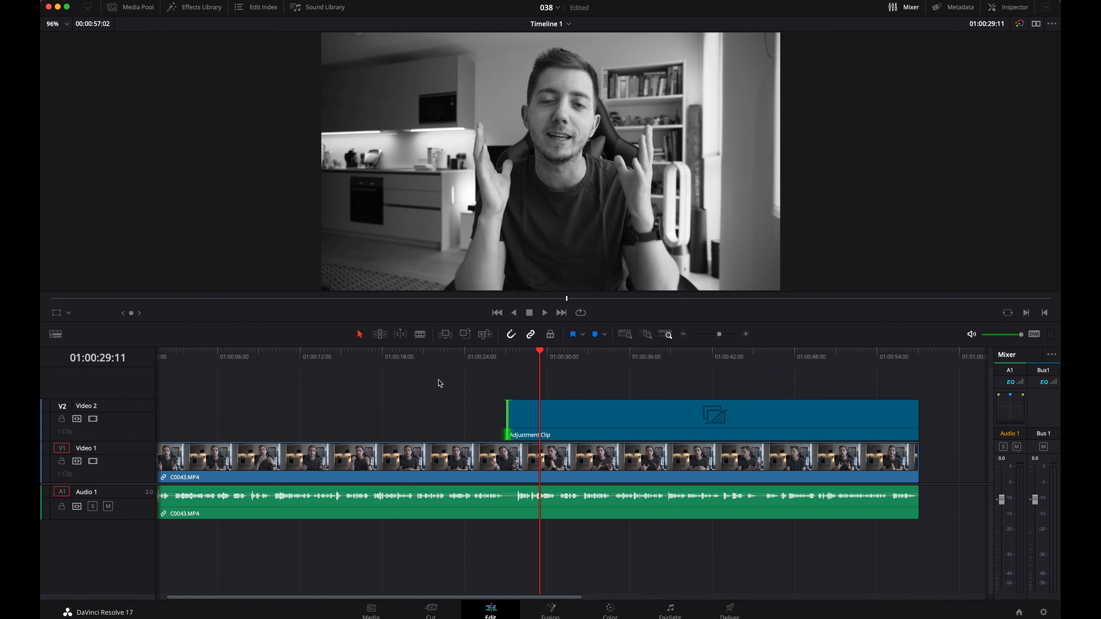
left_click(551, 411)
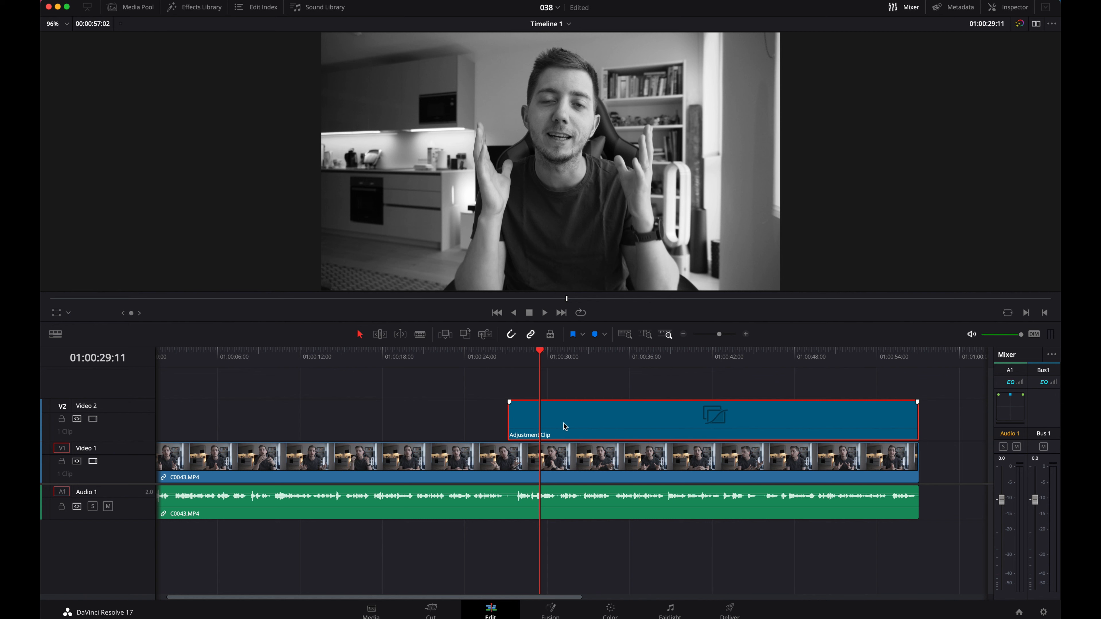
left_click(207, 8)
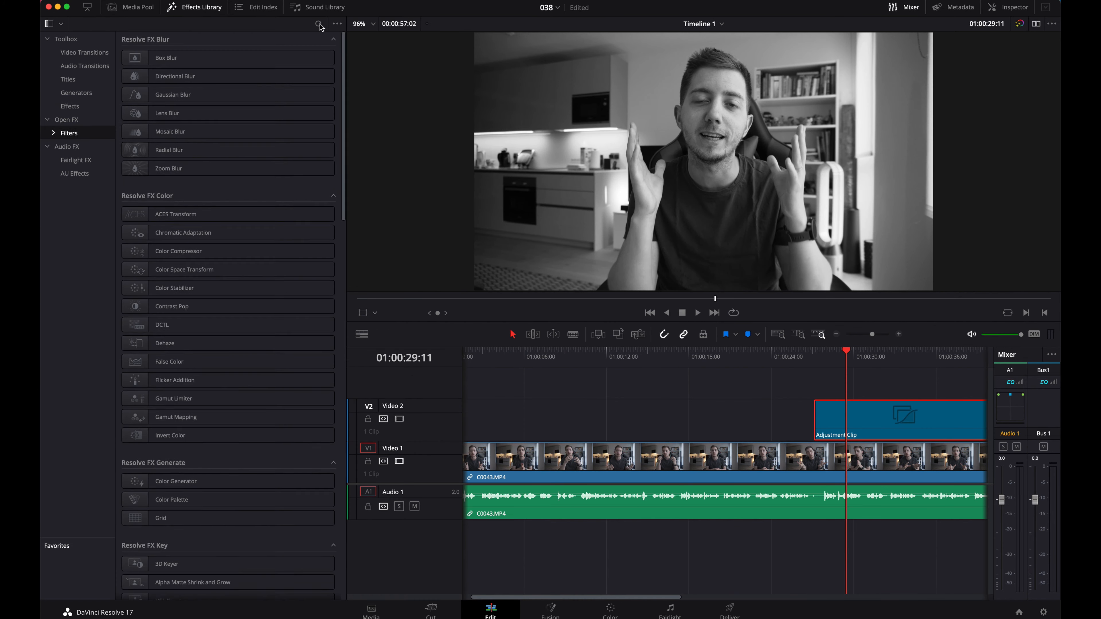
left_click(319, 24)
type("film")
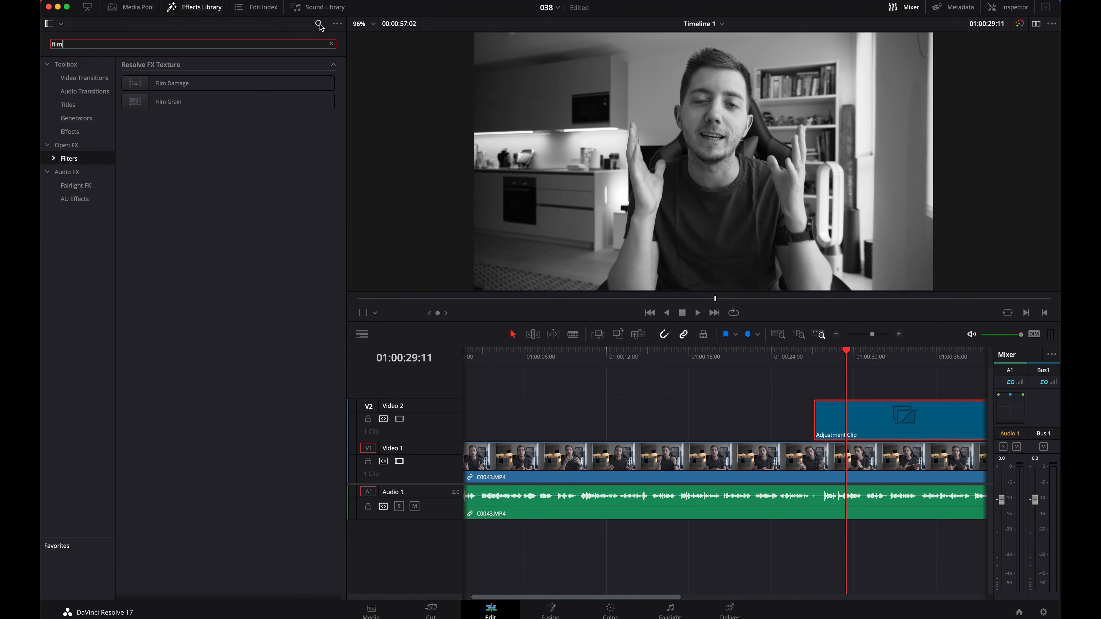
left_click_drag(159, 85, 877, 417)
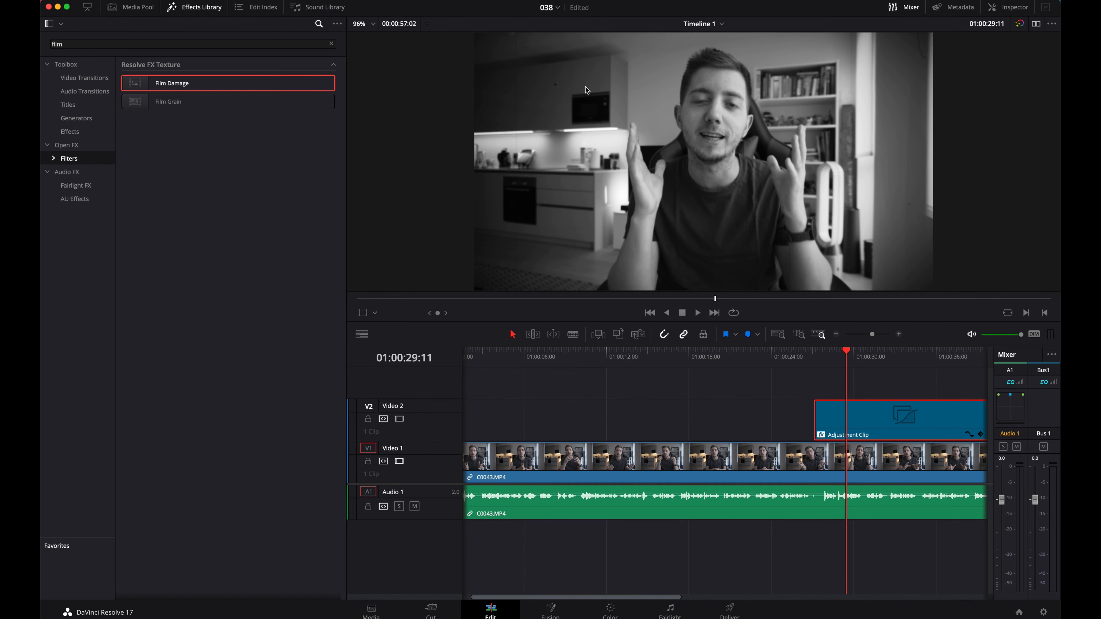
left_click(211, 8)
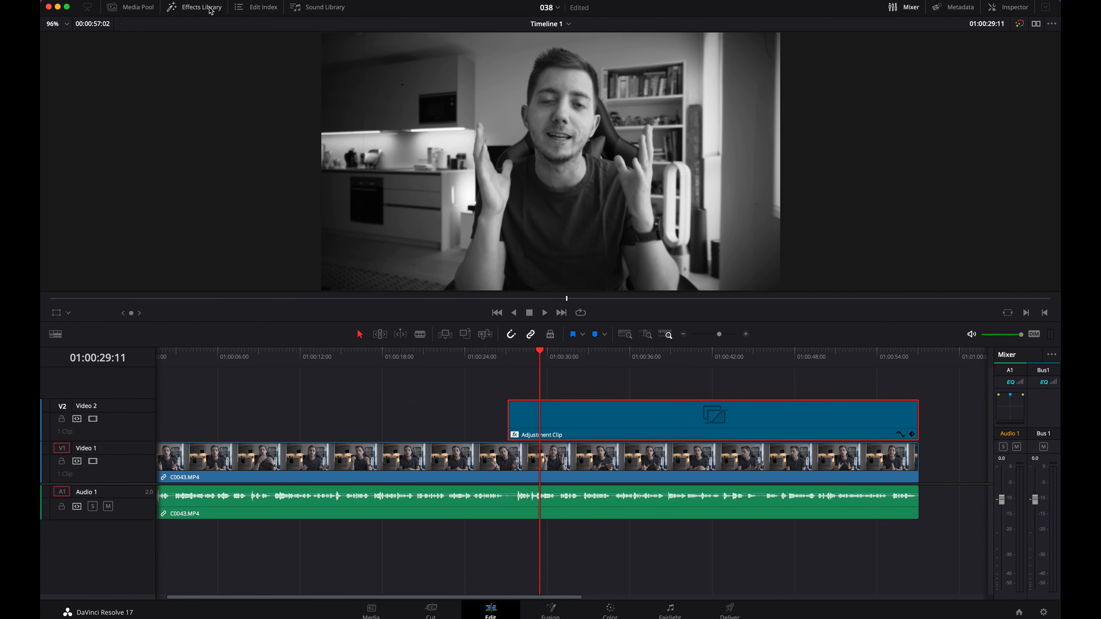
- Set the adjustment clip's Film Blur to 0.000 in the Film Damage settings and check a frame around 01:00:30:16
left_click(1015, 12)
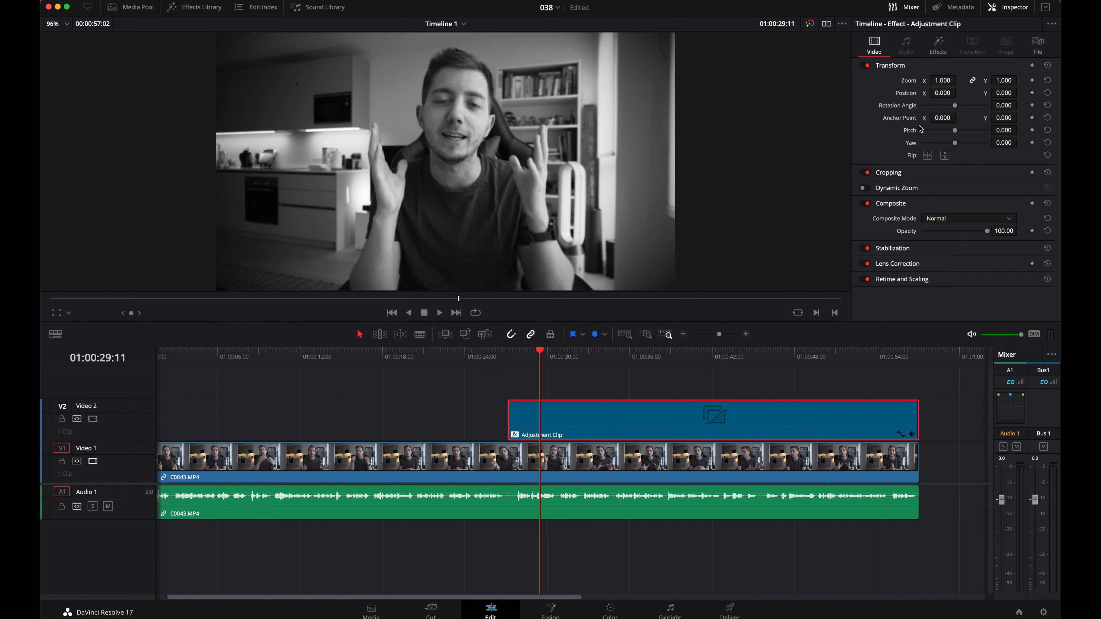
left_click(938, 46)
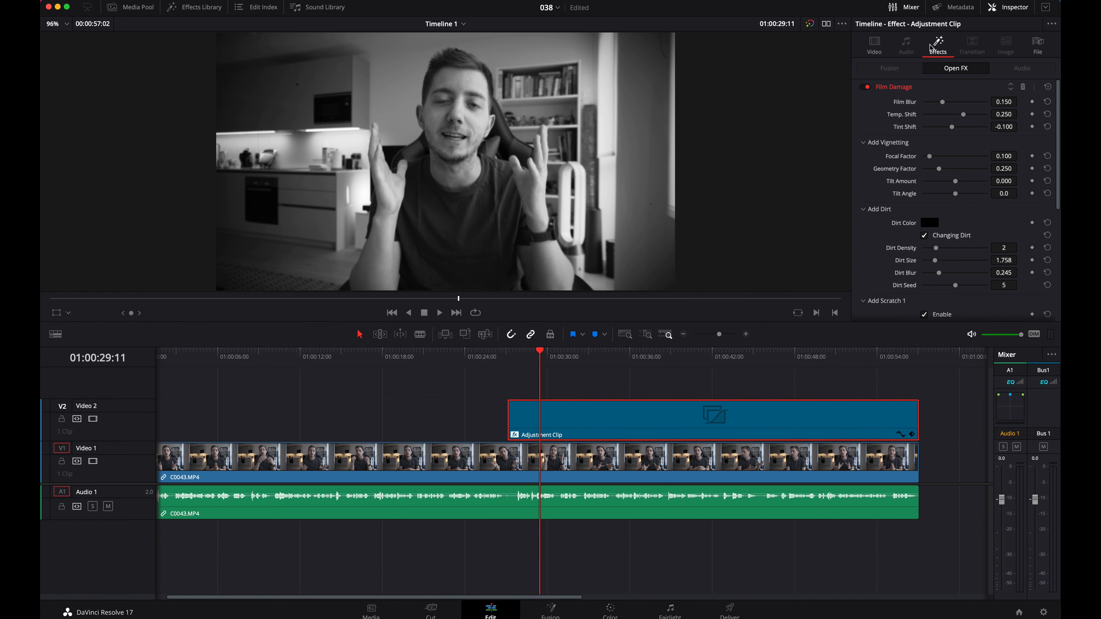
left_click(915, 87)
left_click(919, 88)
left_click_drag(944, 102, 896, 105)
left_click(476, 300)
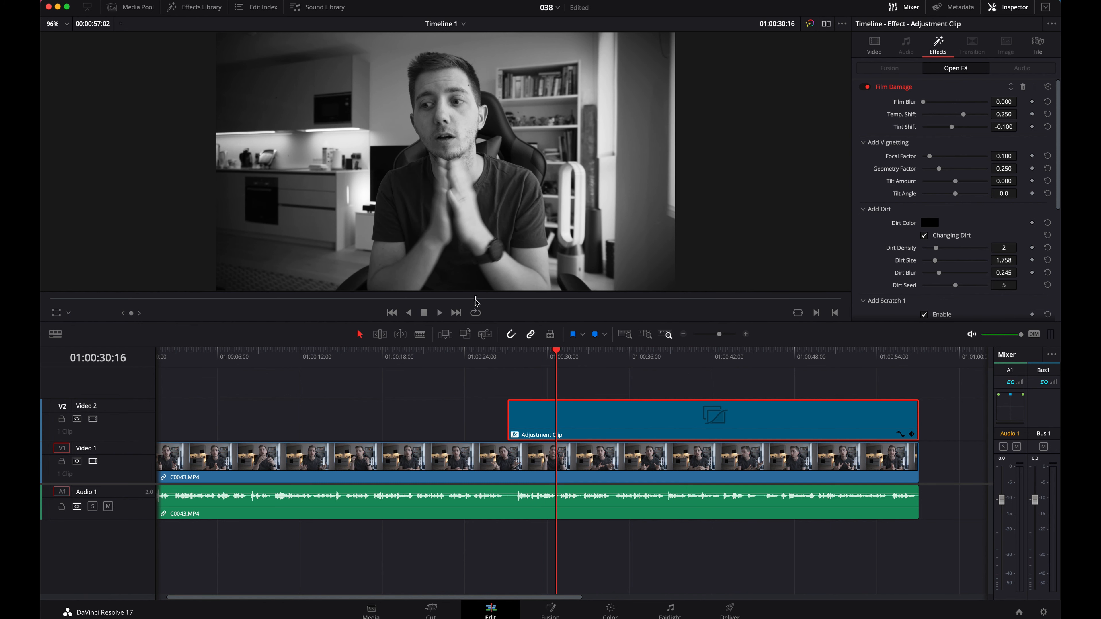
- Try a Dirt Density of 8 in the Film Damage effect and play back a short stretch
scroll(937, 168, "down", 4)
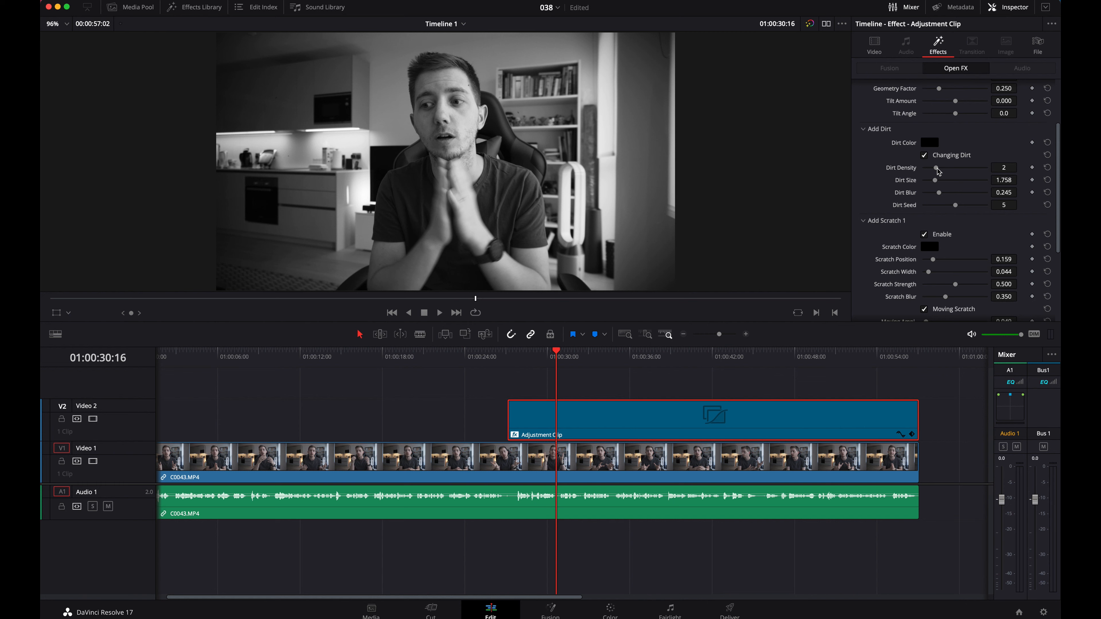
left_click_drag(937, 171, 981, 172)
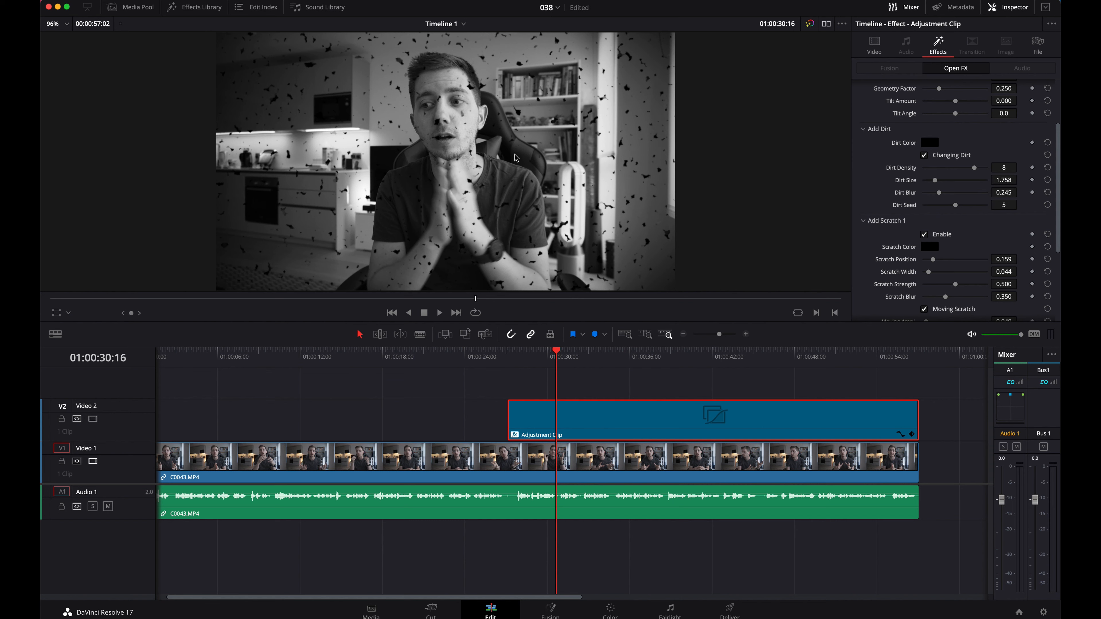
key("space")
key("space")
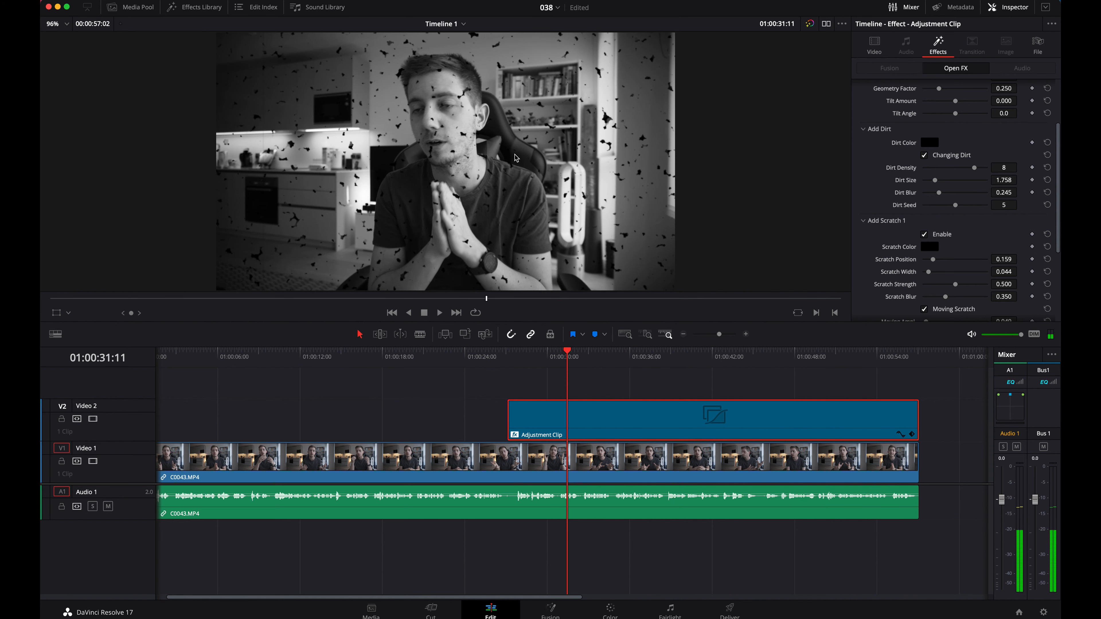
- Set the Dirt Density to 4, try smaller dirt sizes, and reset the Dirt Size to its default
left_click_drag(973, 172, 899, 184)
key("space")
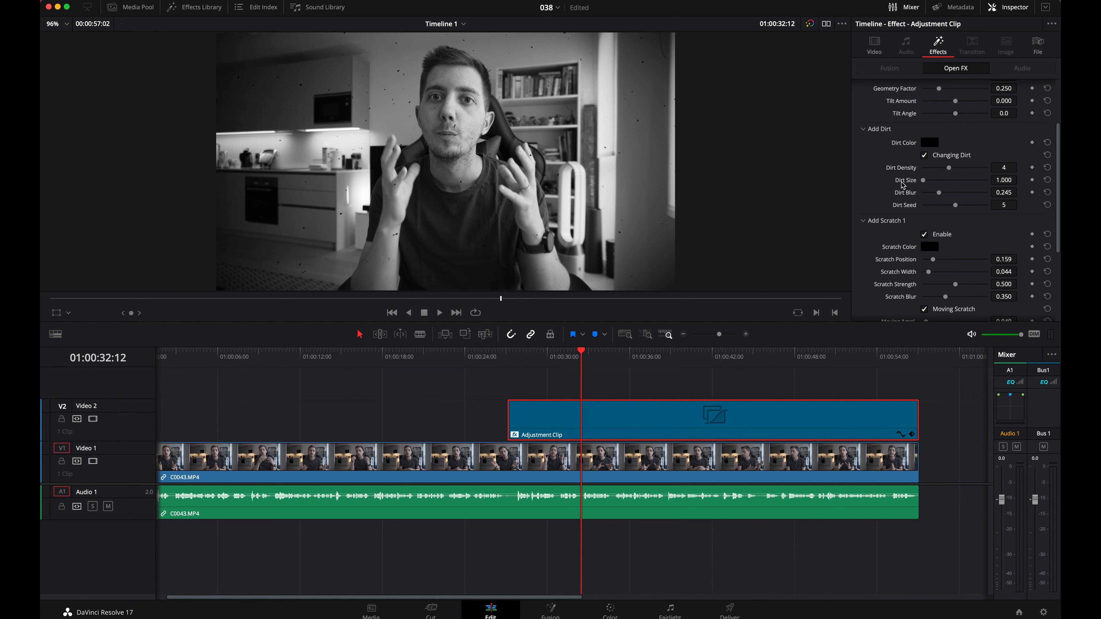
left_click_drag(1004, 182, 1024, 183)
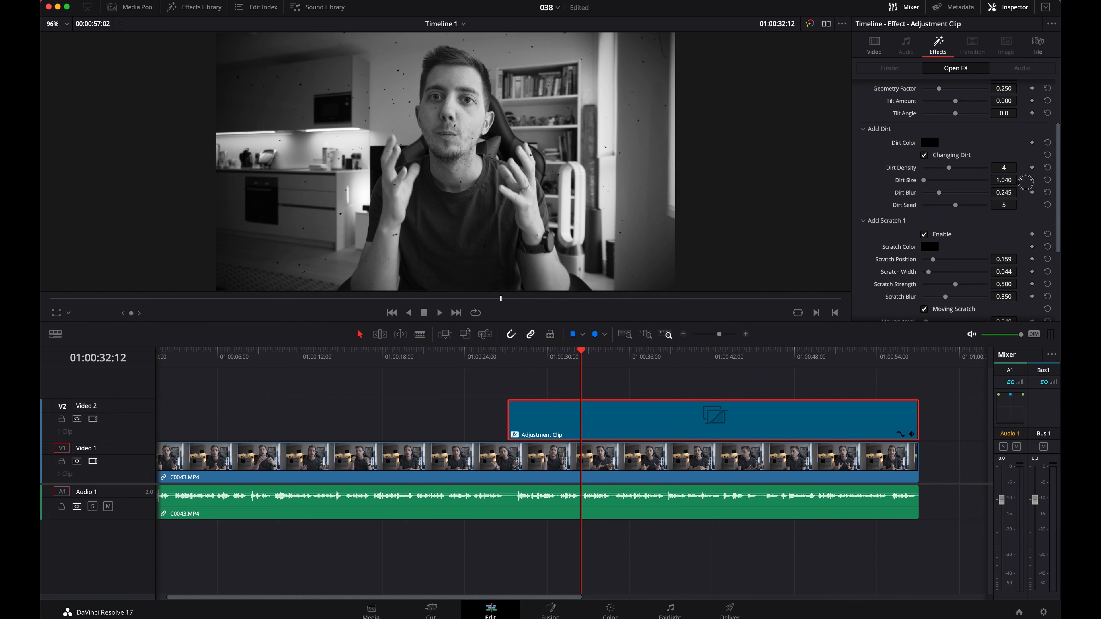
left_click(1048, 181)
mouse_move(939, 193)
left_mouse_down()
mouse_move(1003, 192)
mouse_move(834, 201)
mouse_move(940, 197)
left_mouse_up()
- Play a short stretch of the footage to preview the dirt and the first scratch
scroll(925, 213, "down", 4)
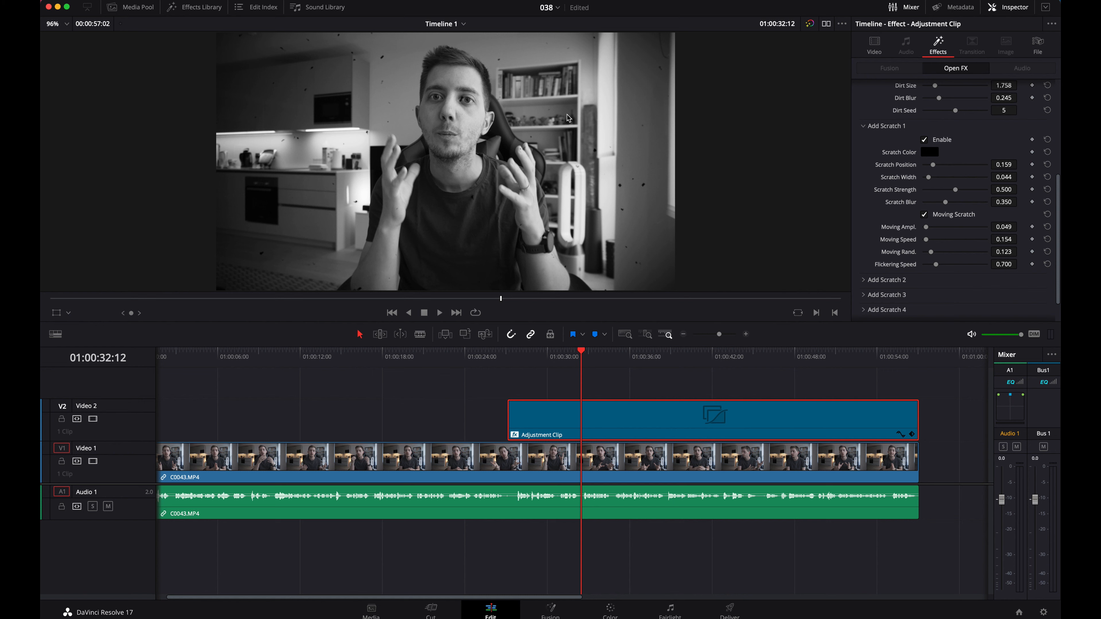
key("space")
key("space")
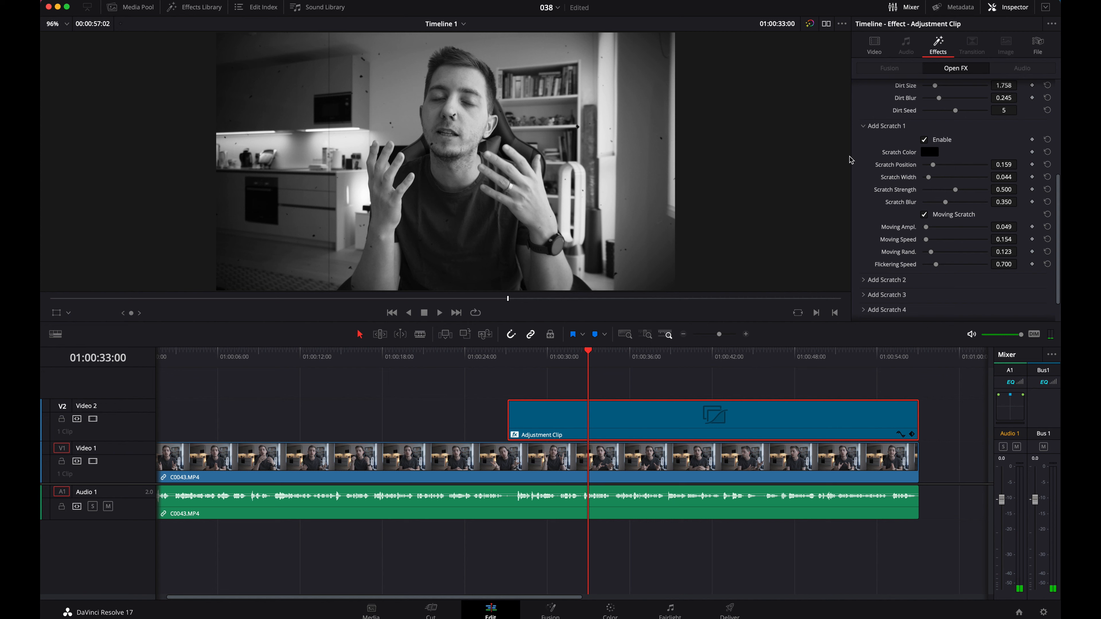
- Enable Scratch 2 of the Film Damage effect with Moving Ampl. 0.225 and Moving Speed 0.299, and preview it
left_click(930, 283)
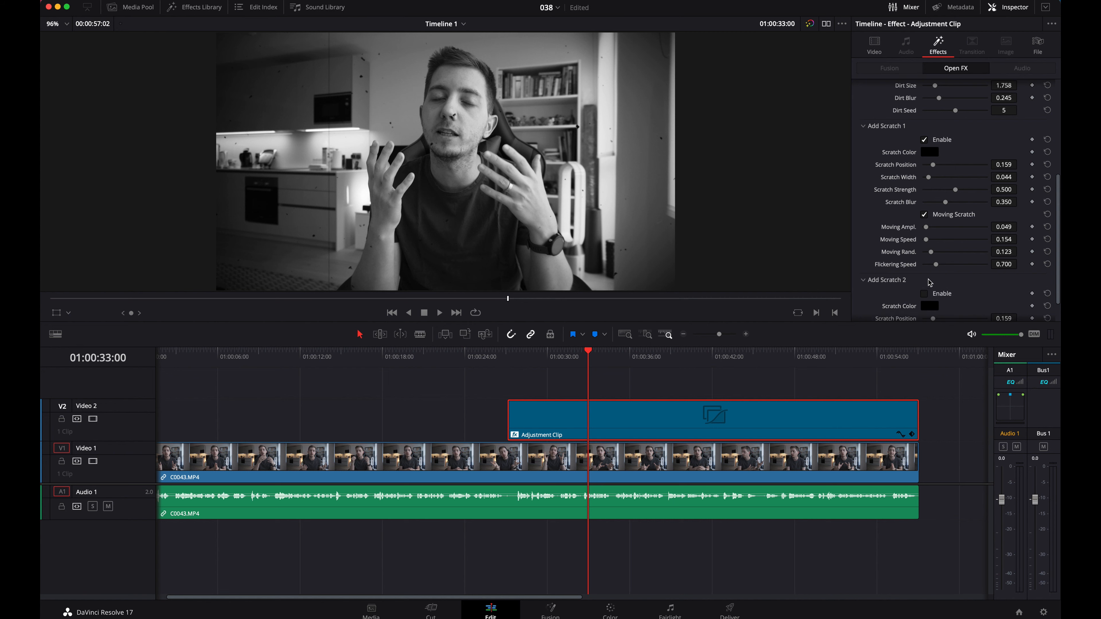
scroll(930, 283, "down", 5)
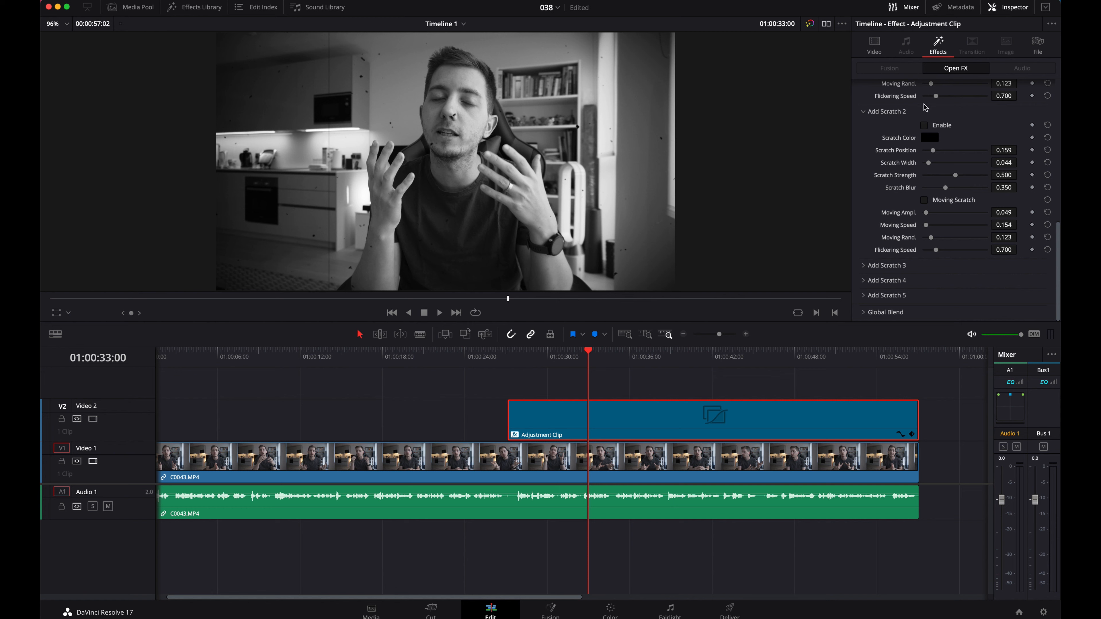
left_click(925, 126)
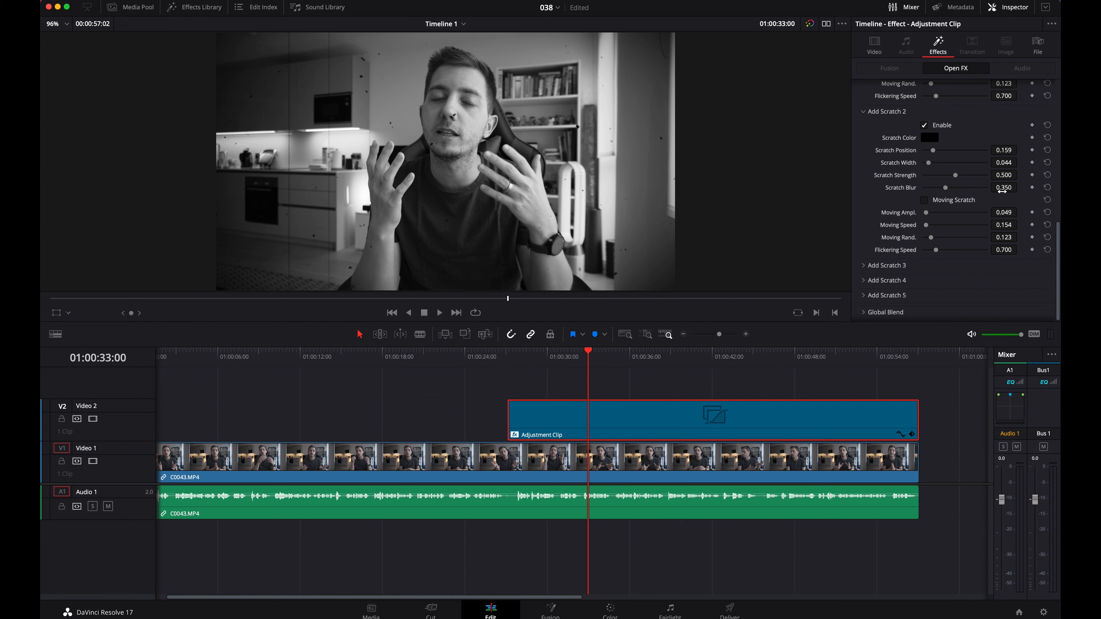
mouse_move(929, 216)
left_mouse_down()
mouse_move(941, 217)
mouse_move(930, 230)
left_mouse_up()
scroll(918, 294, "up", 10)
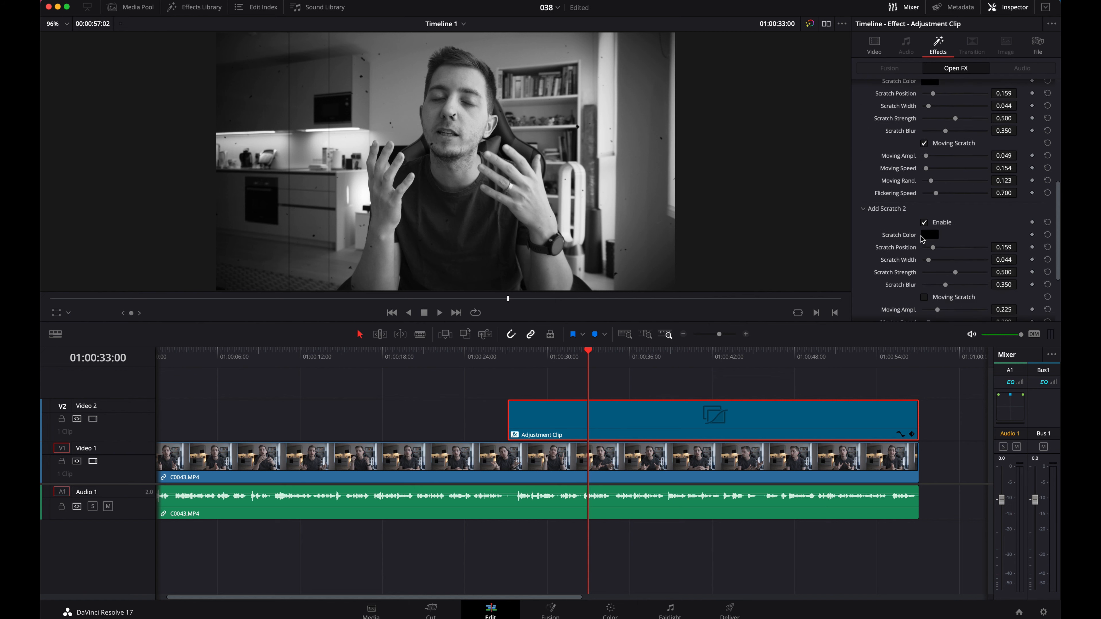
scroll(922, 239, "up", 3)
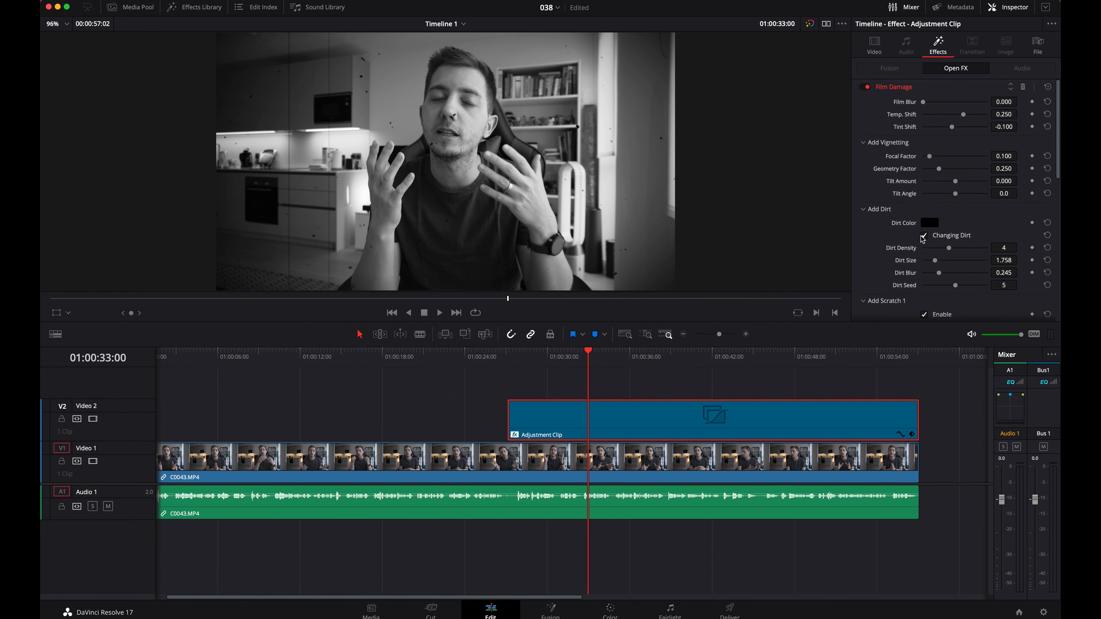
left_click(545, 357)
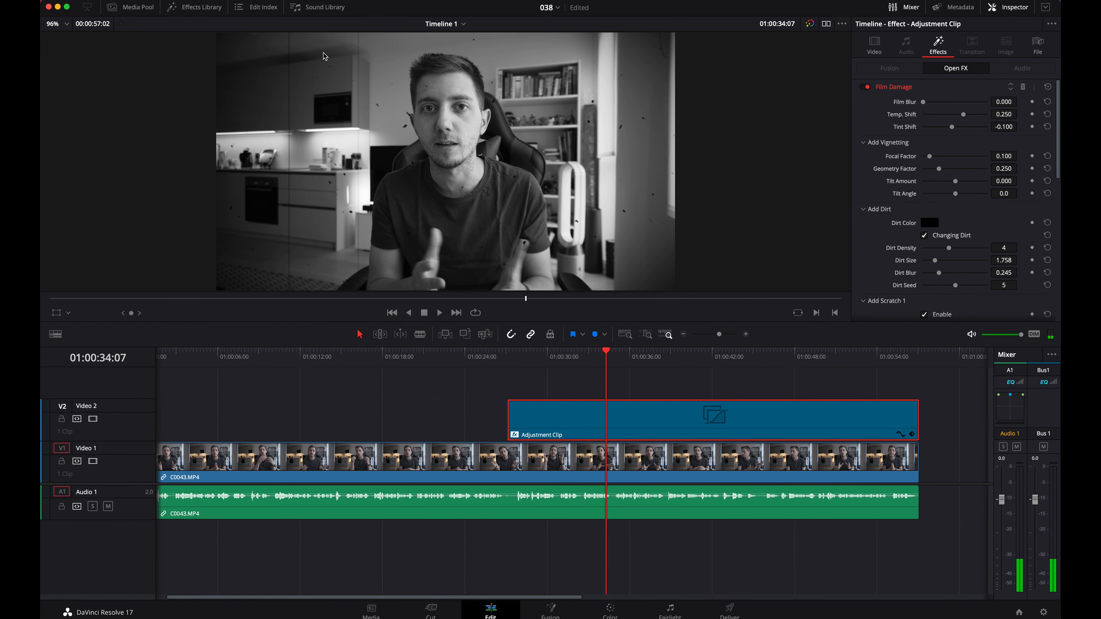
- Turn on Moving Scratch for Scratch 2 and play the footage to check it
scroll(911, 214, "down", 5)
scroll(911, 215, "down", 3)
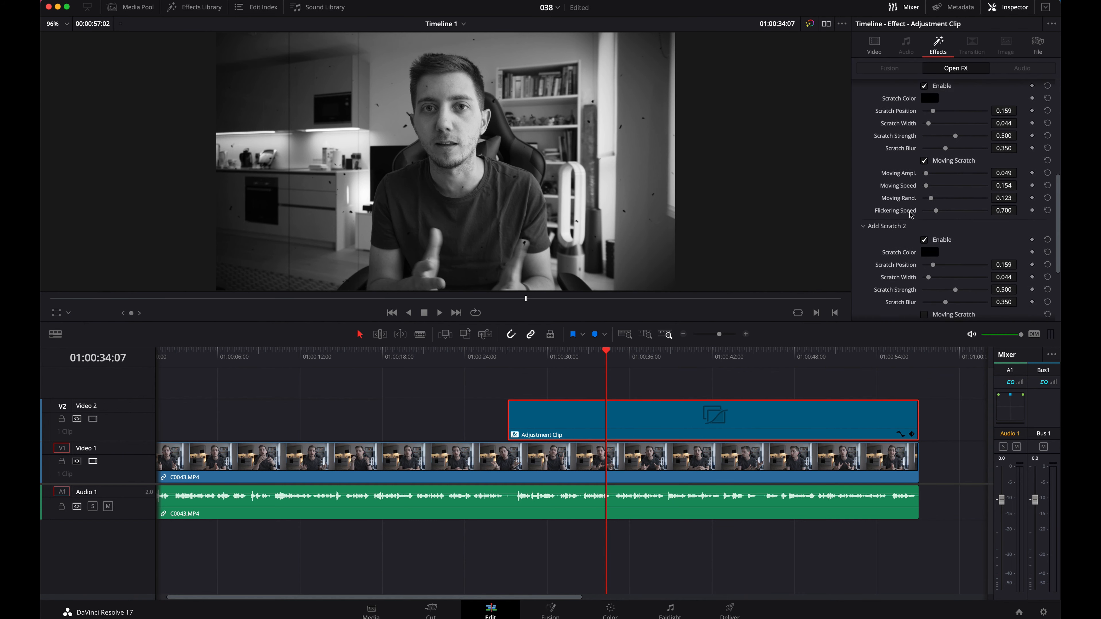
scroll(941, 173, "down", 3)
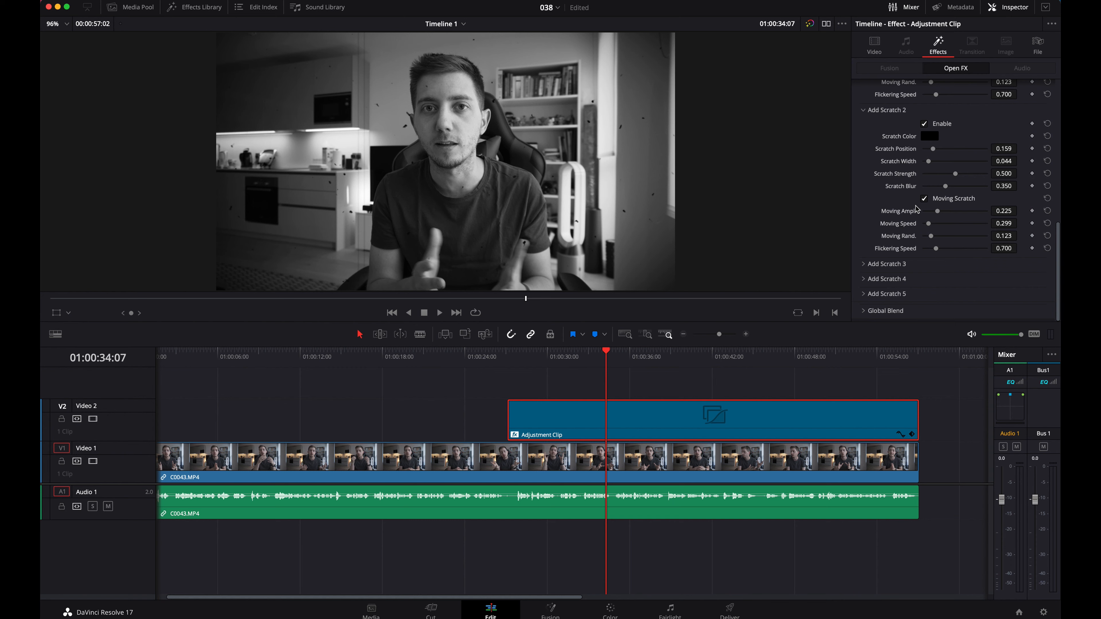
key("space")
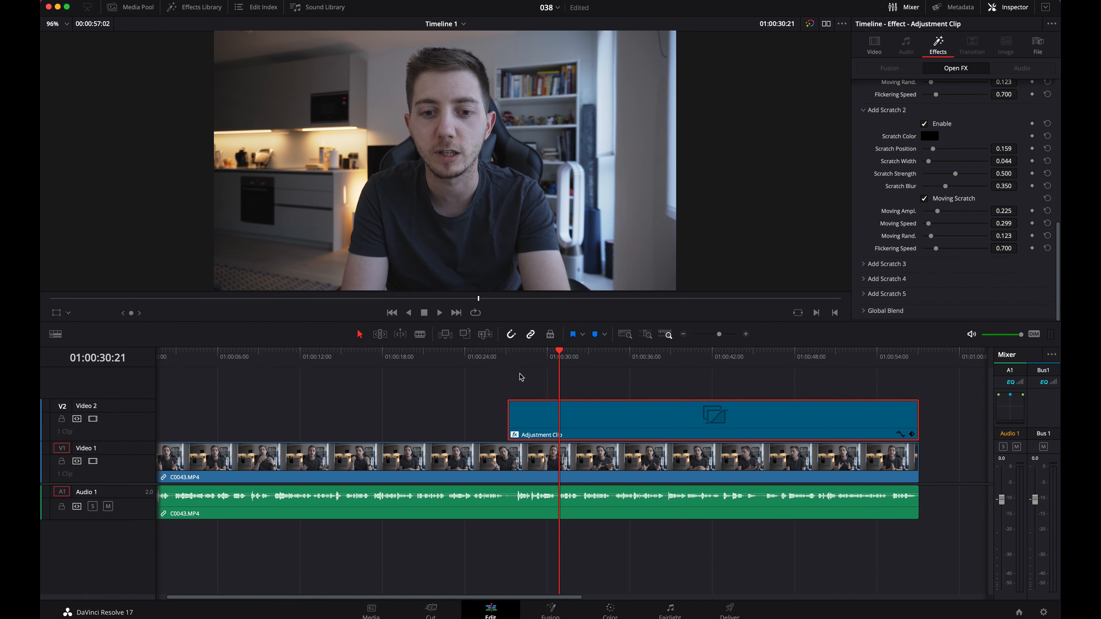
- Split the C0043.MP4 video and audio at 01:00:27:03, where the adjustment clip starts
left_click(508, 355)
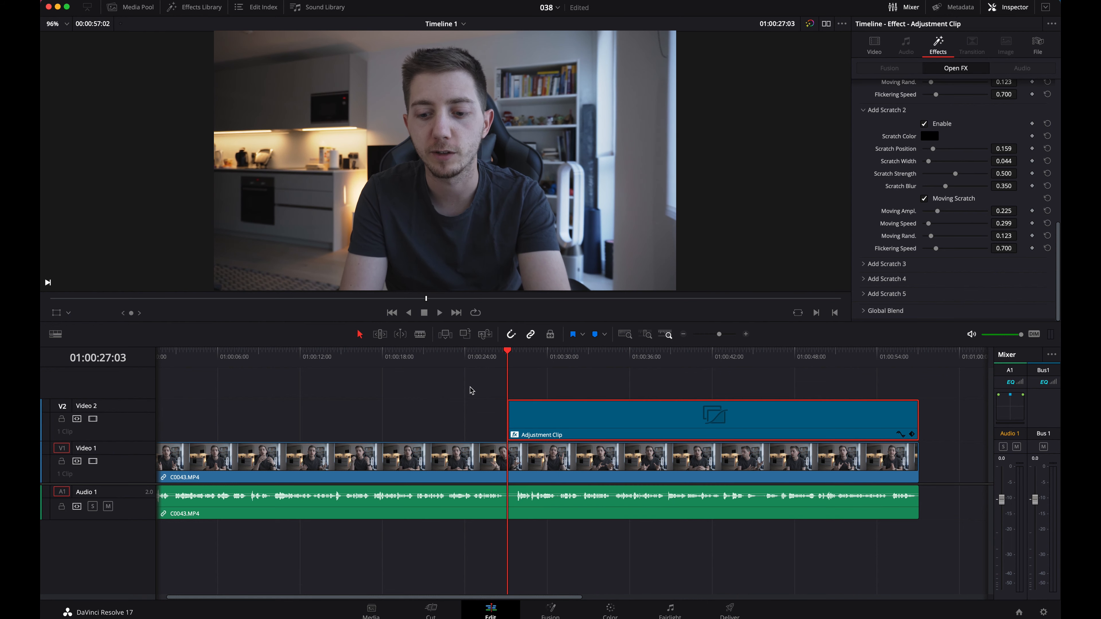
key("super+b")
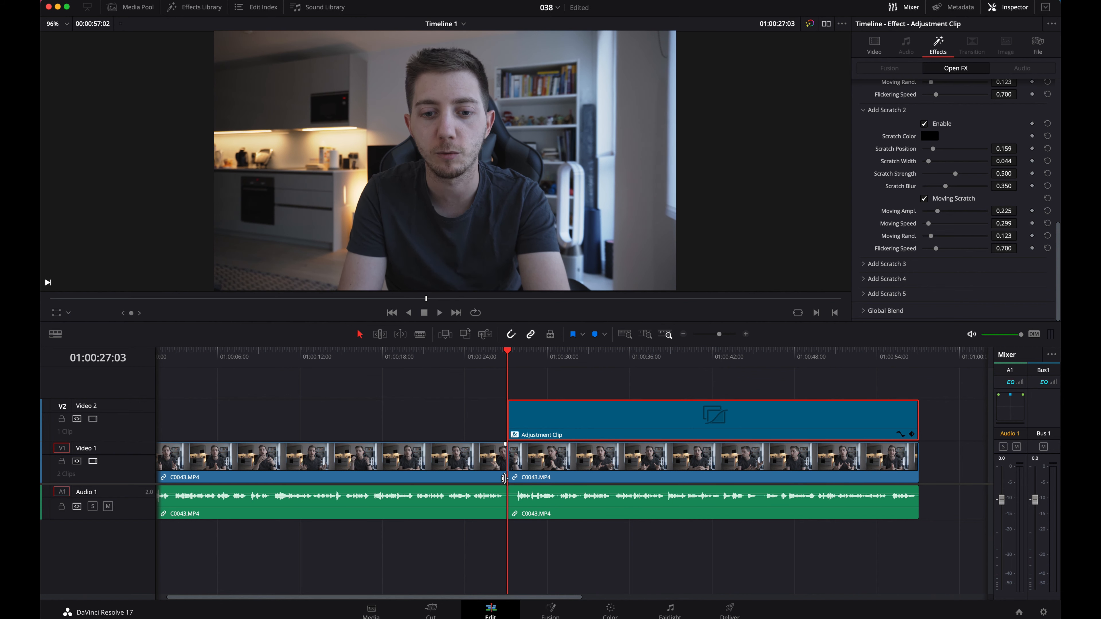
left_click(448, 360)
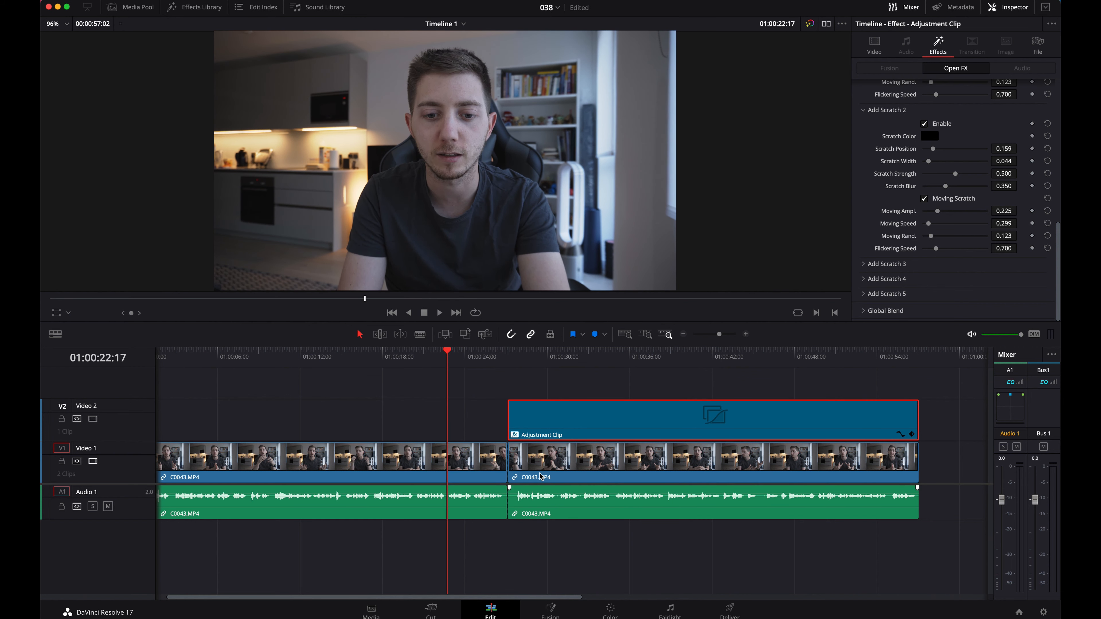
- Enable the equalizer on the audio clip below the adjustment clip and switch off Band 2 and Band 3
left_click(595, 501)
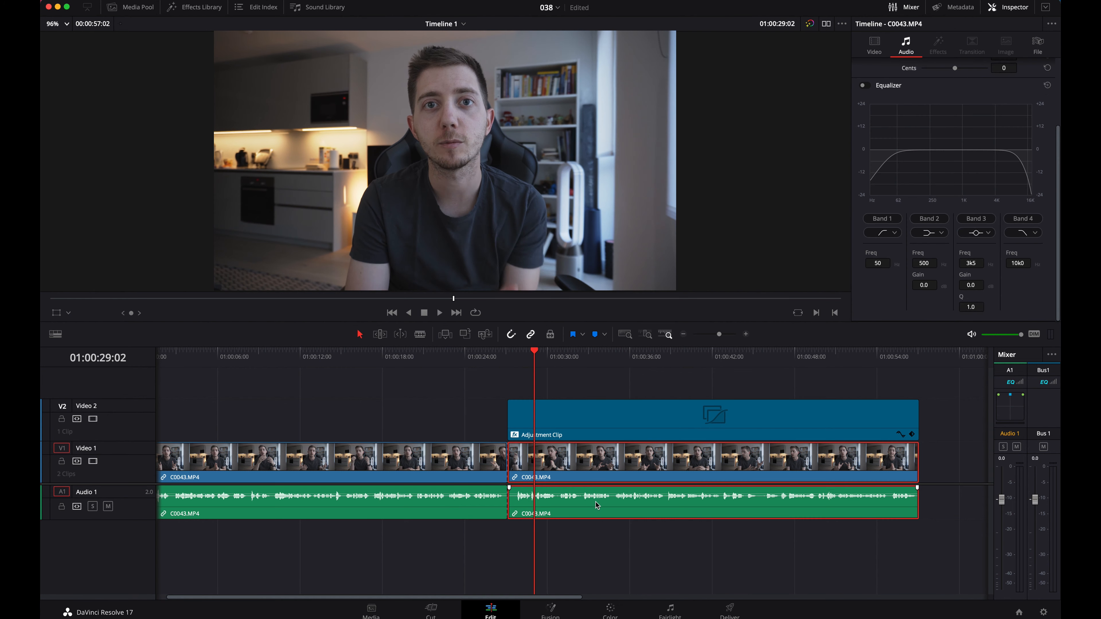
left_click(993, 13)
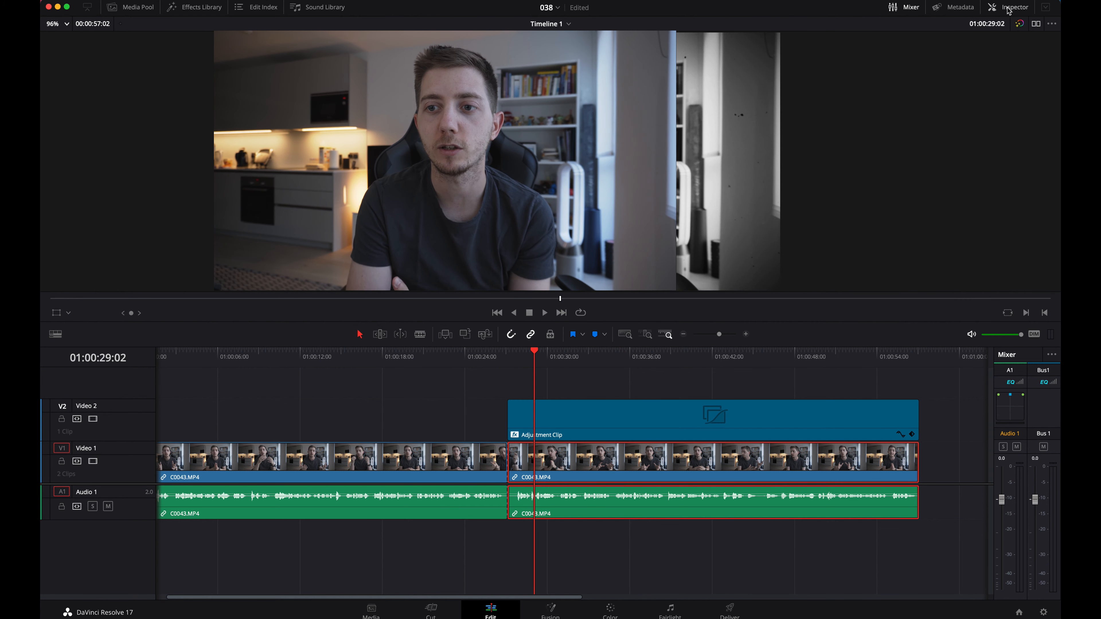
left_click(992, 12)
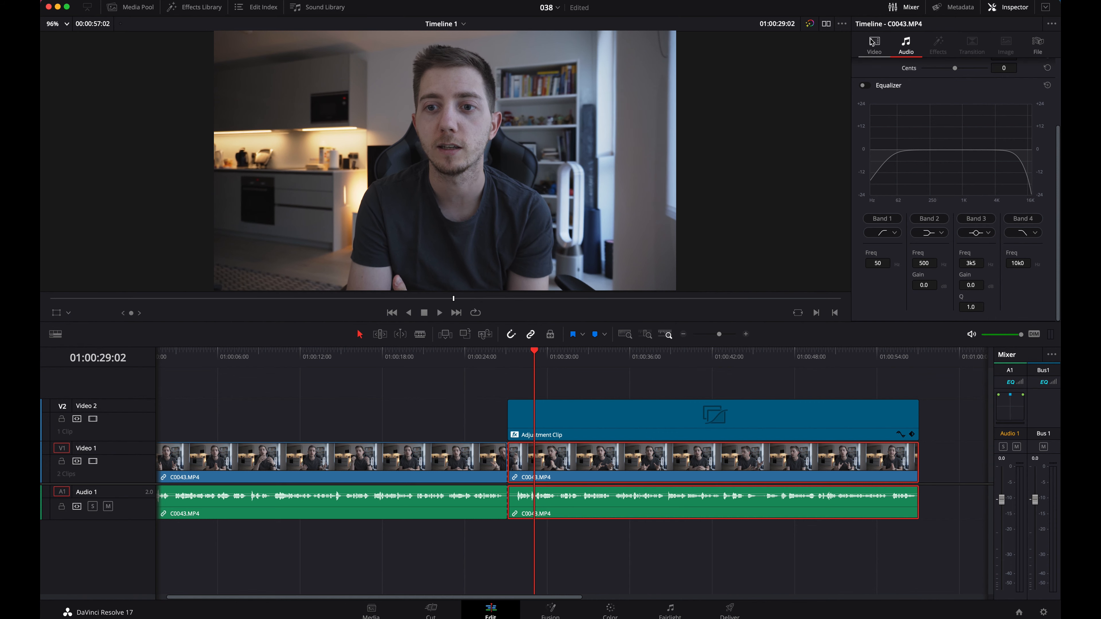
left_click(874, 45)
left_click(906, 45)
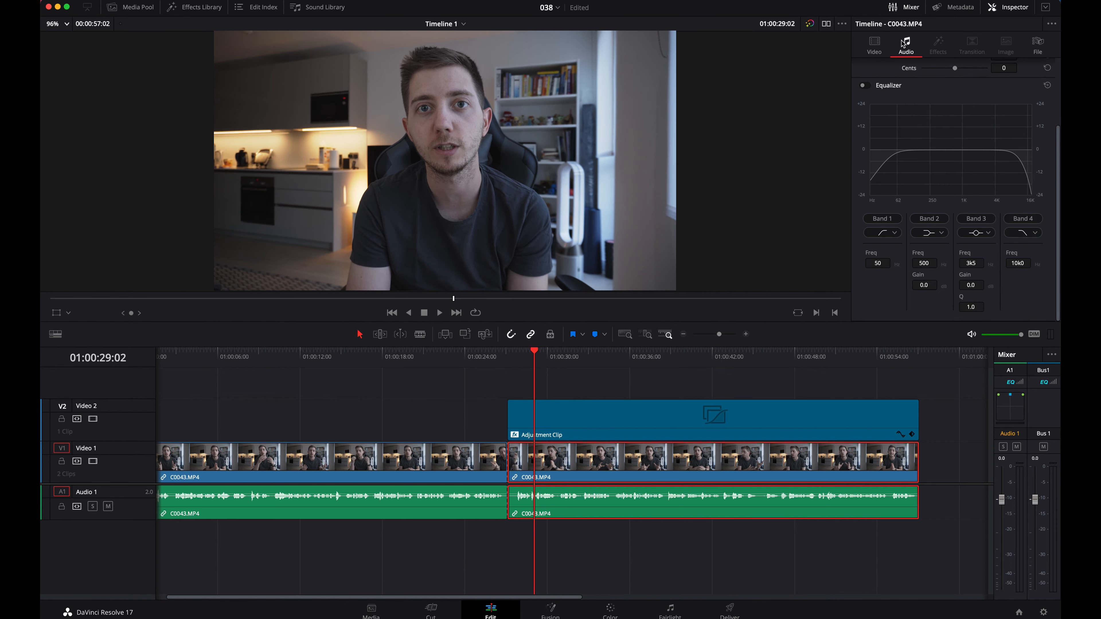
scroll(949, 112, "up", 5)
scroll(952, 118, "down", 4)
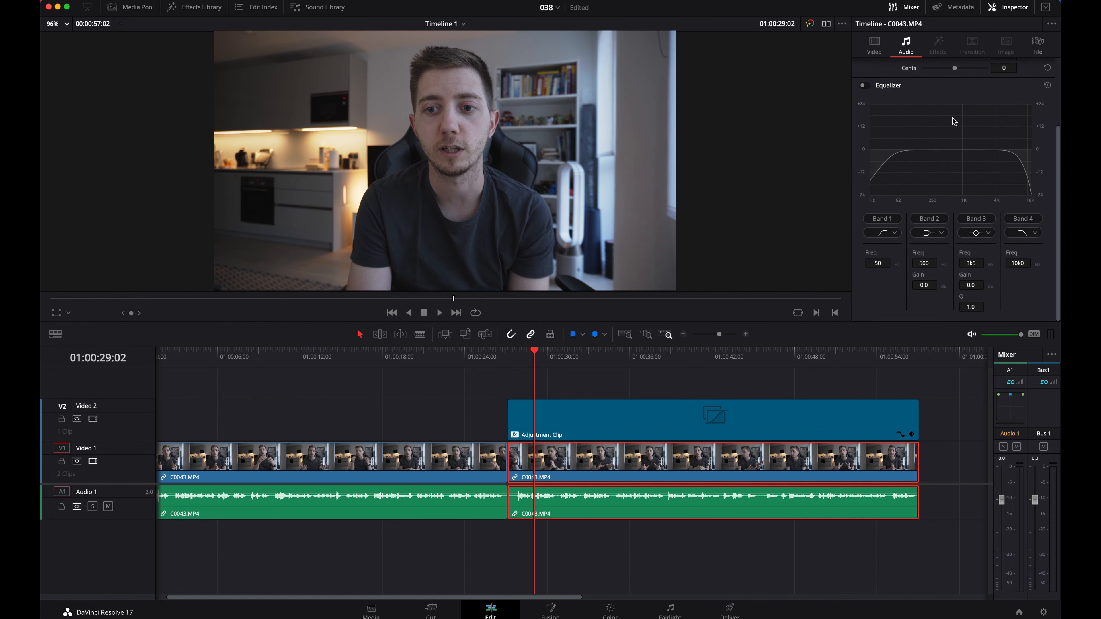
left_click(865, 86)
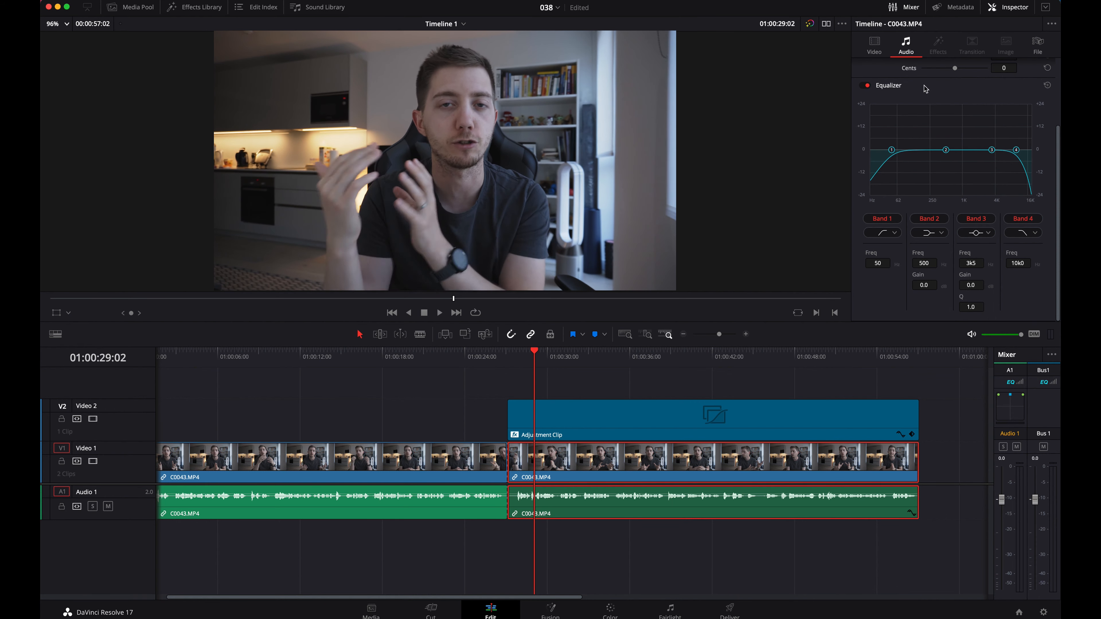
left_click(975, 219)
left_click(937, 219)
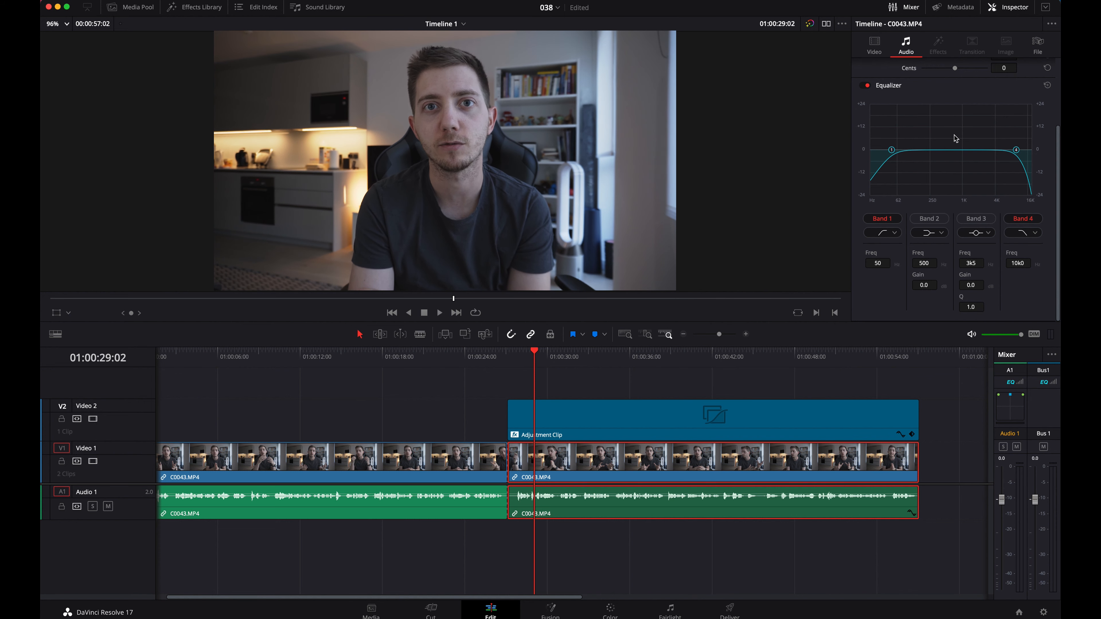
- Change equalizer Band 4 to a high shelf at 1k8 with a gain of +18.4 dB
left_click(1031, 234)
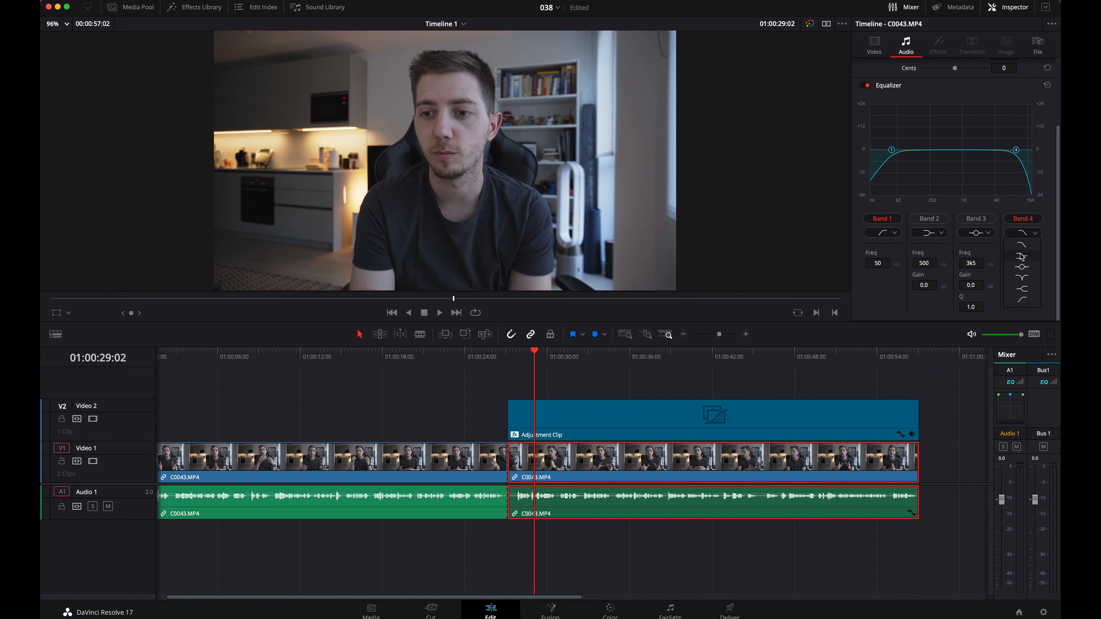
left_click(1030, 289)
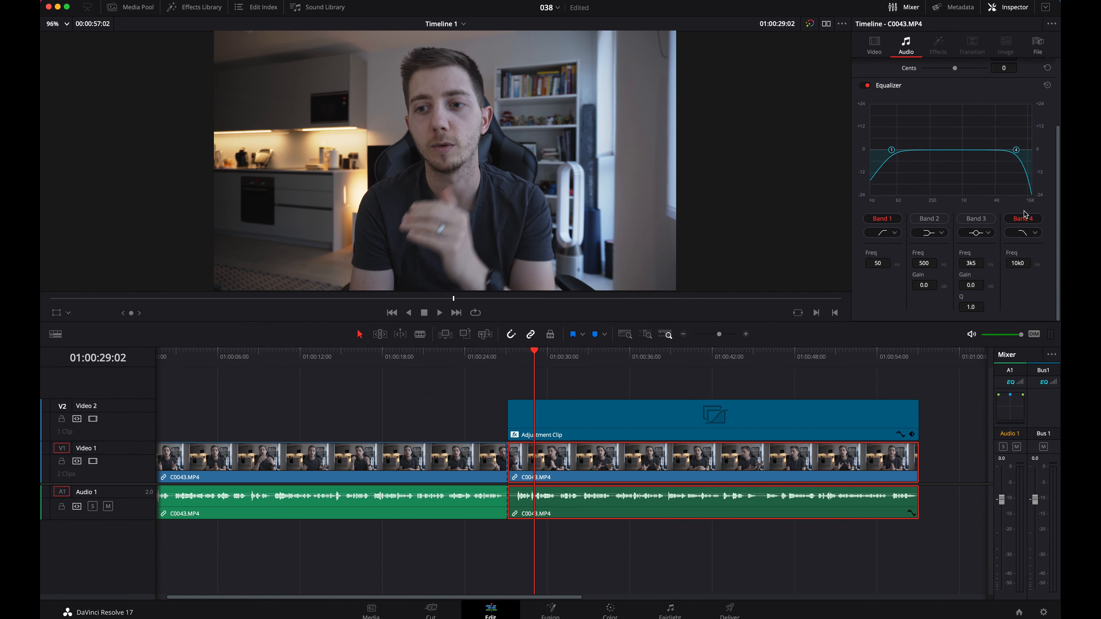
left_click(1023, 233)
left_click(1021, 288)
left_click_drag(1018, 153, 978, 118)
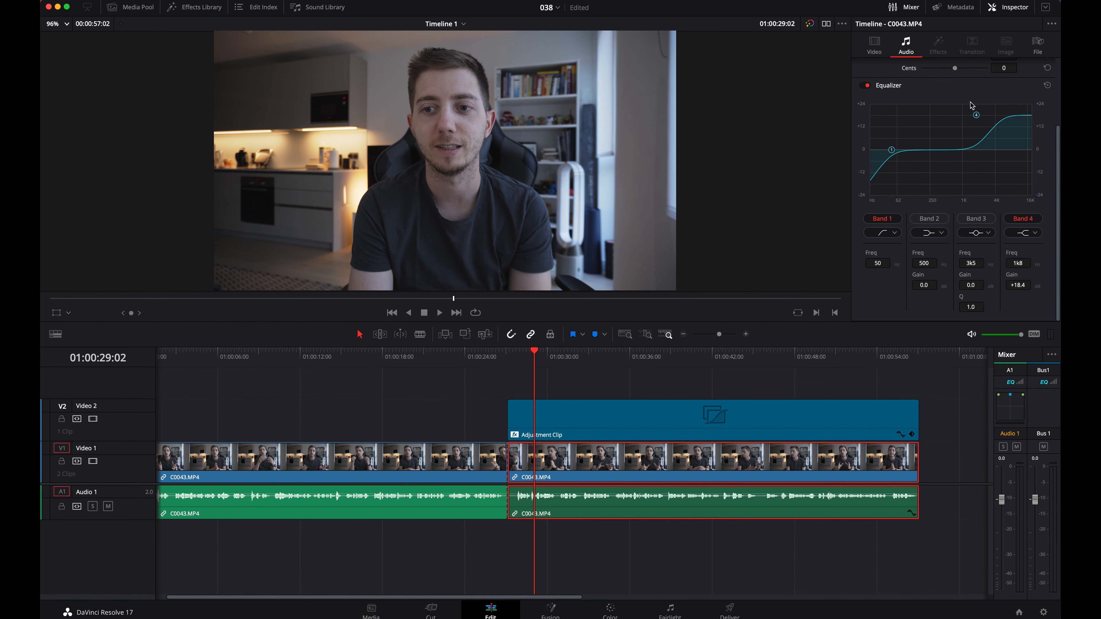
- Play the equalized audio from the start of the adjustment clip, and shift the Band 4 shelf to a lower frequency
left_click(511, 360)
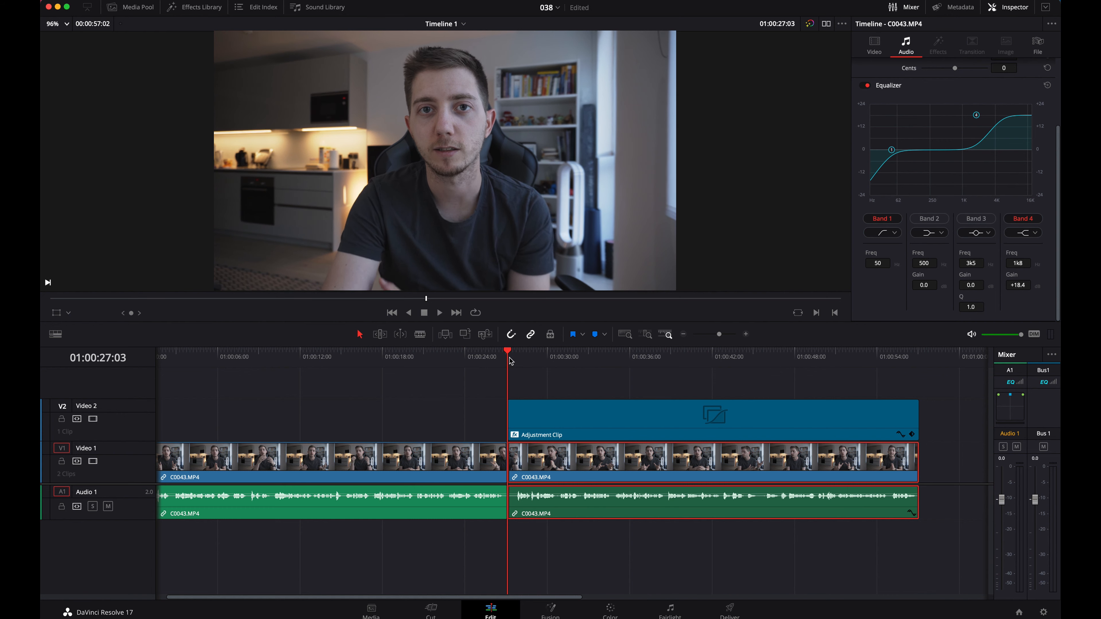
key("space")
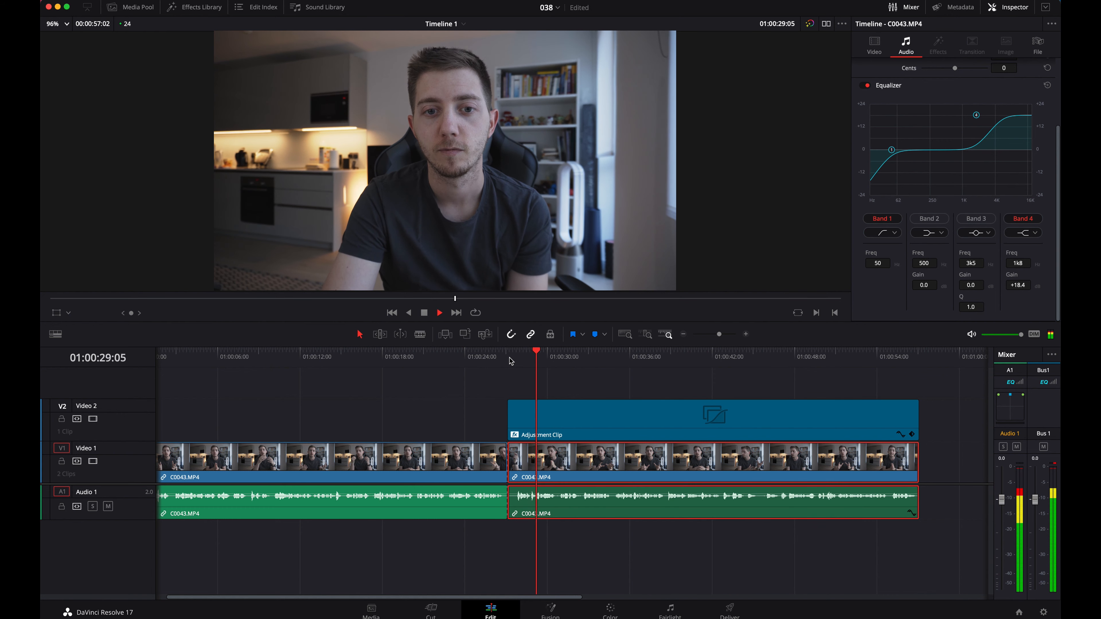
key("space")
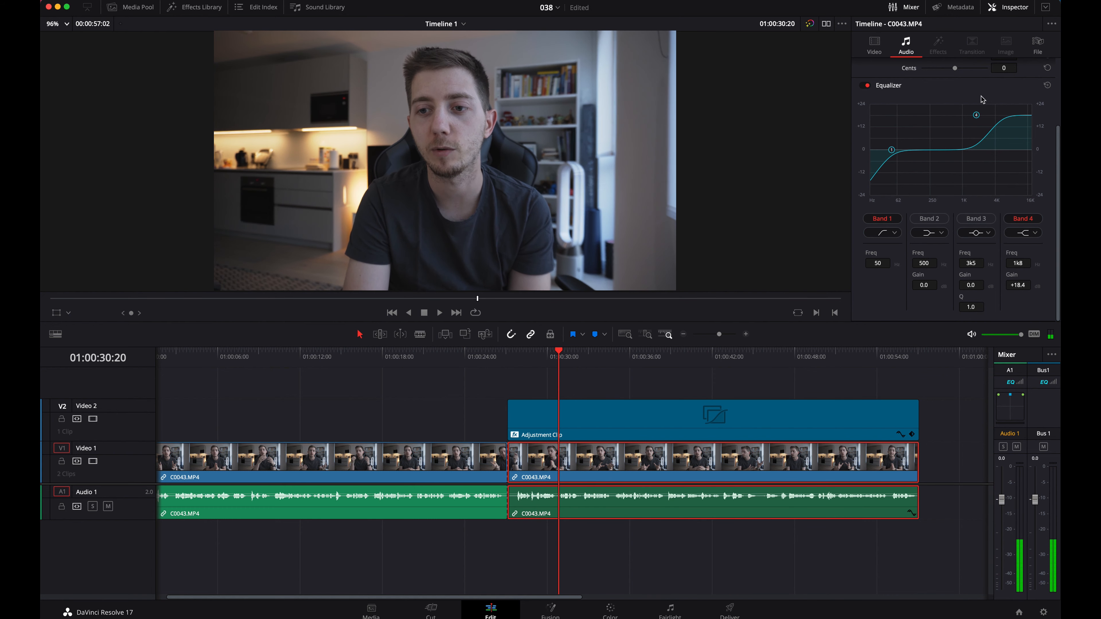
left_click_drag(976, 116, 953, 115)
key("/")
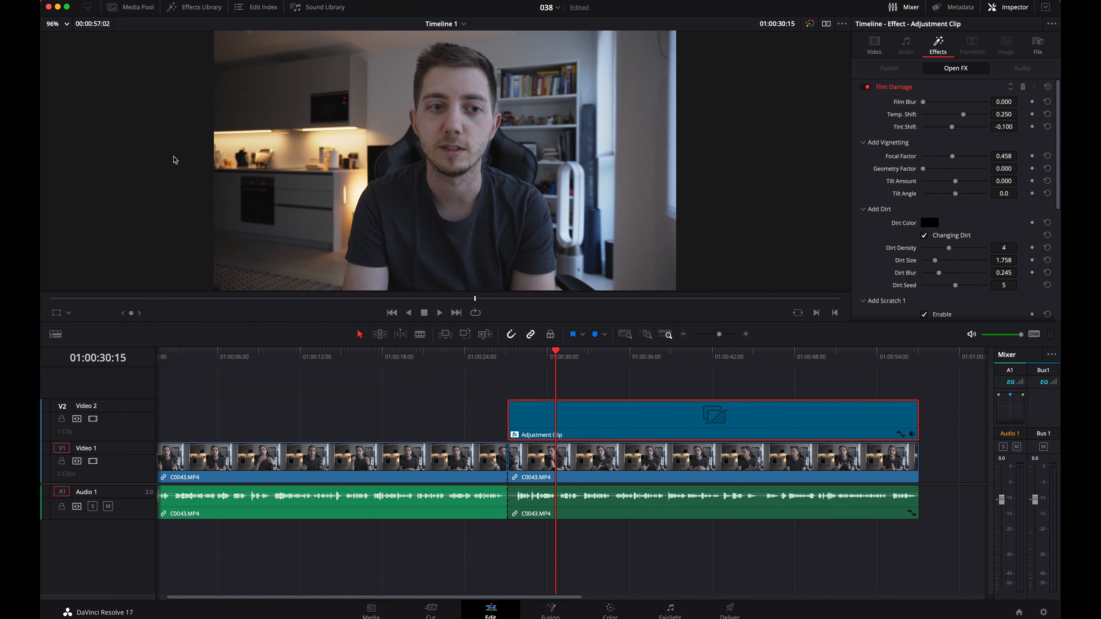
- Add the Snapping-Finger sound on Audio 2 with its snap aligned to the cut at 01:00:27:03, and play the transition
left_click(135, 10)
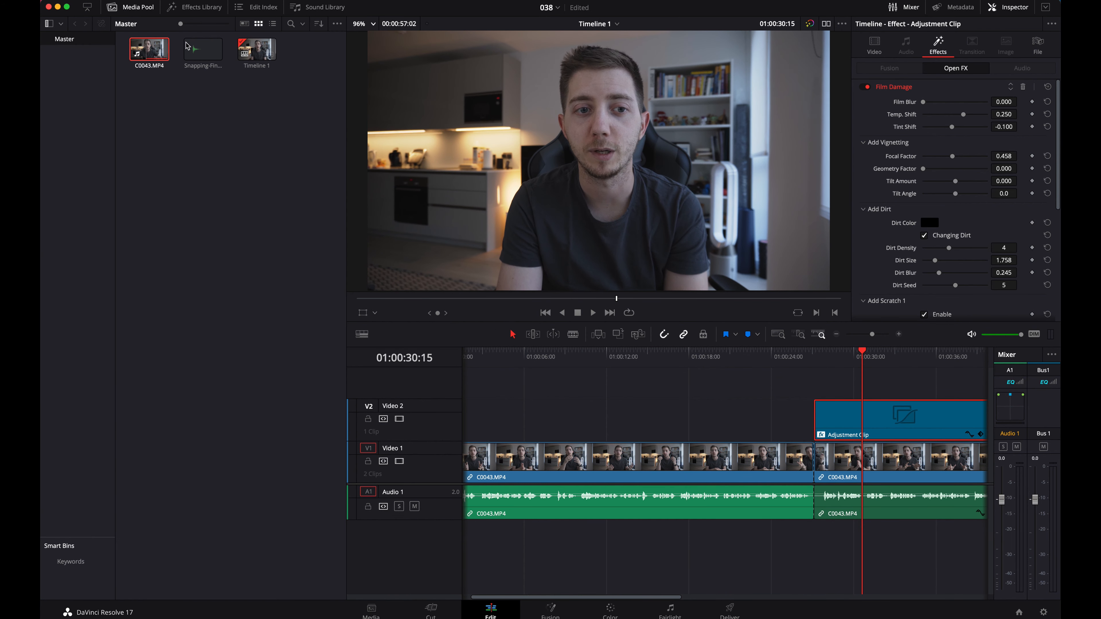
left_click(194, 55)
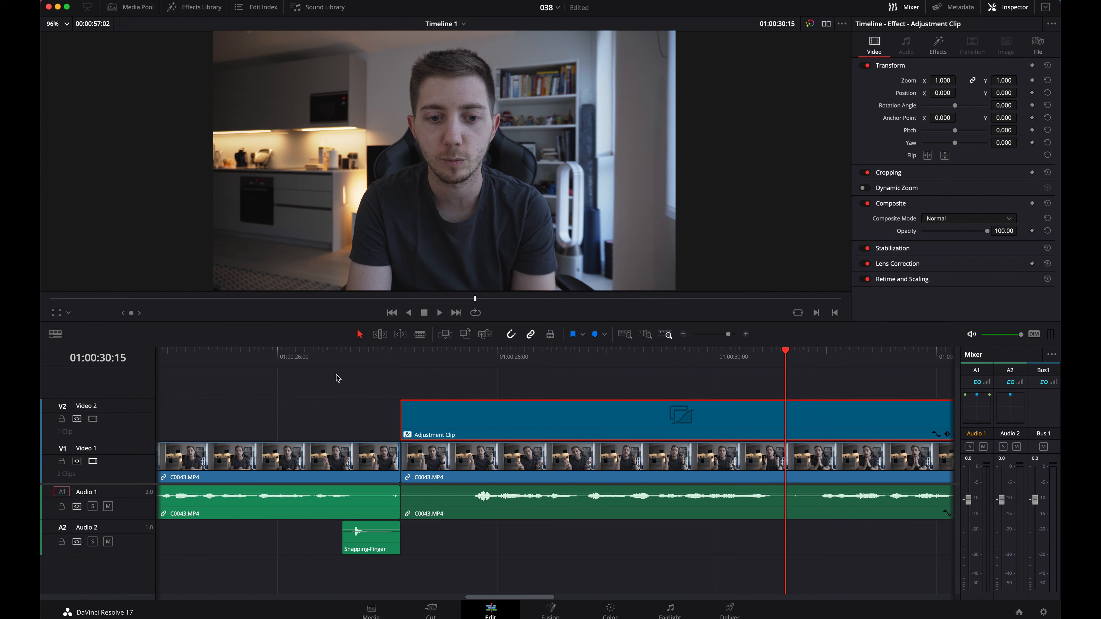
left_click(396, 357)
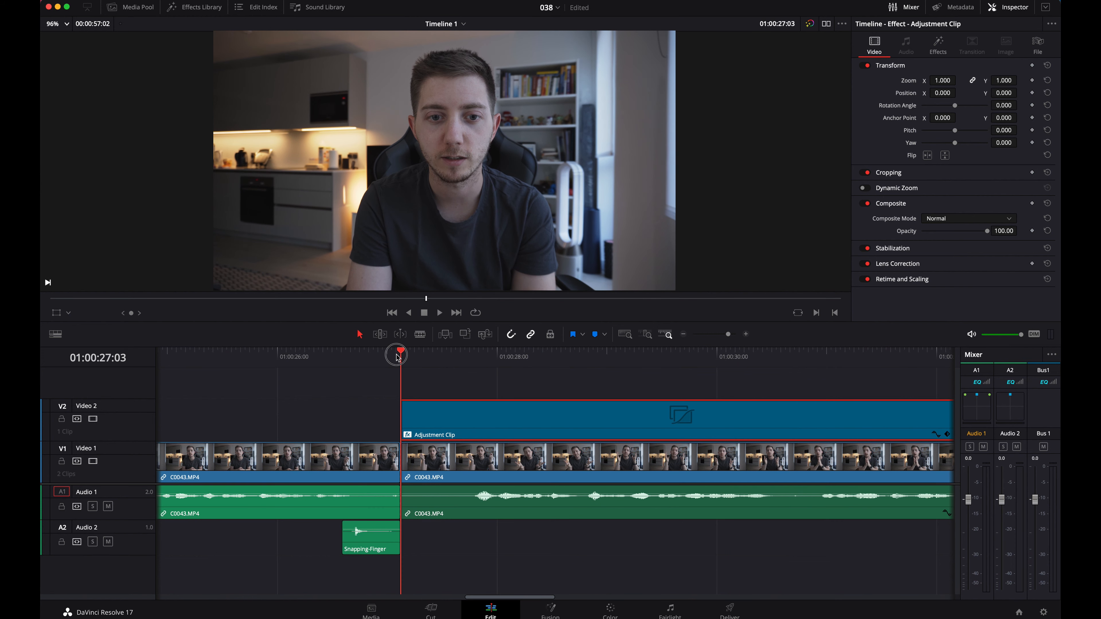
left_click_drag(370, 549, 417, 552)
key("space")
key("space")
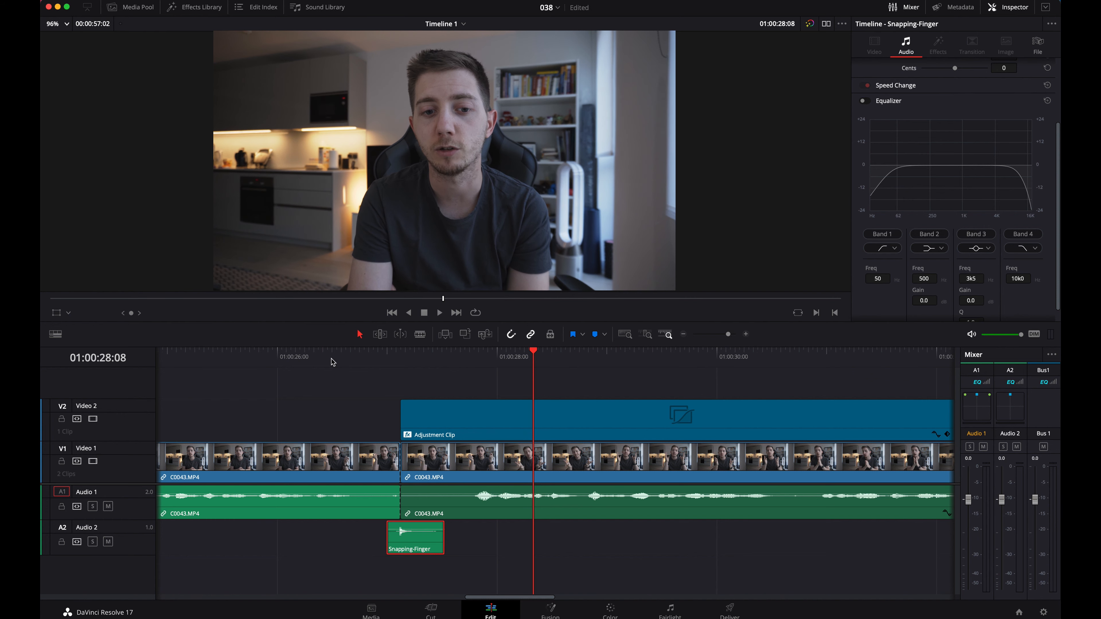